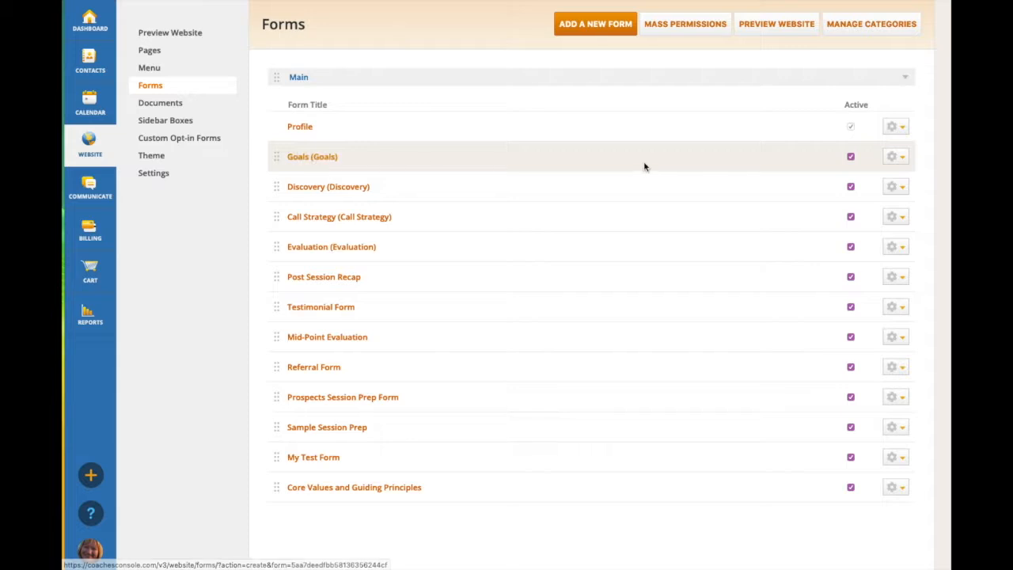
# Check the actions available for the Goals form and the blank form creation page, returning to the forms list.
pyautogui.click(902, 159)
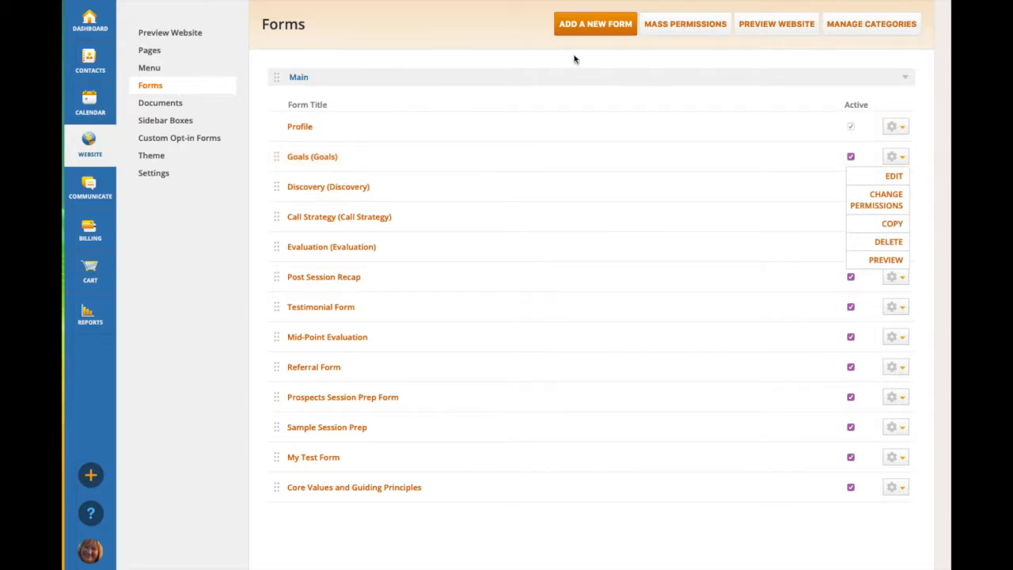
pyautogui.click(598, 27)
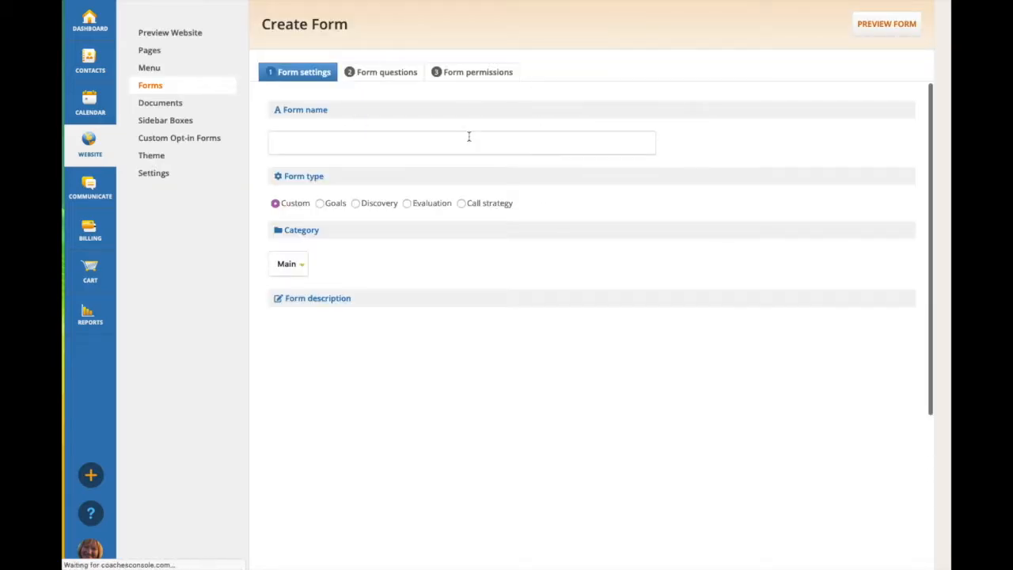
pyautogui.click(151, 89)
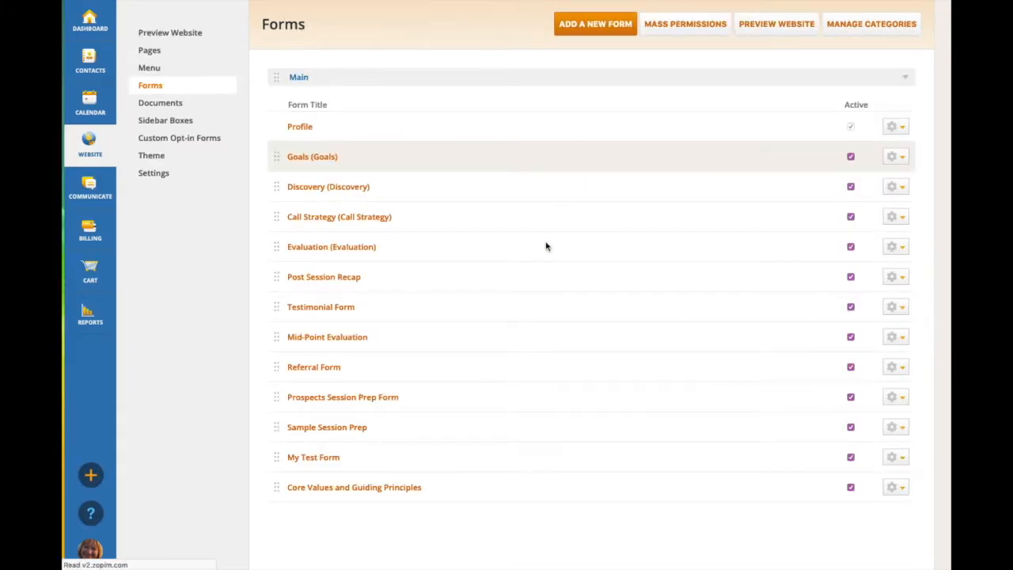
# Open My Test Form, review its settings and description, and proceed to its form questions.
pyautogui.click(321, 461)
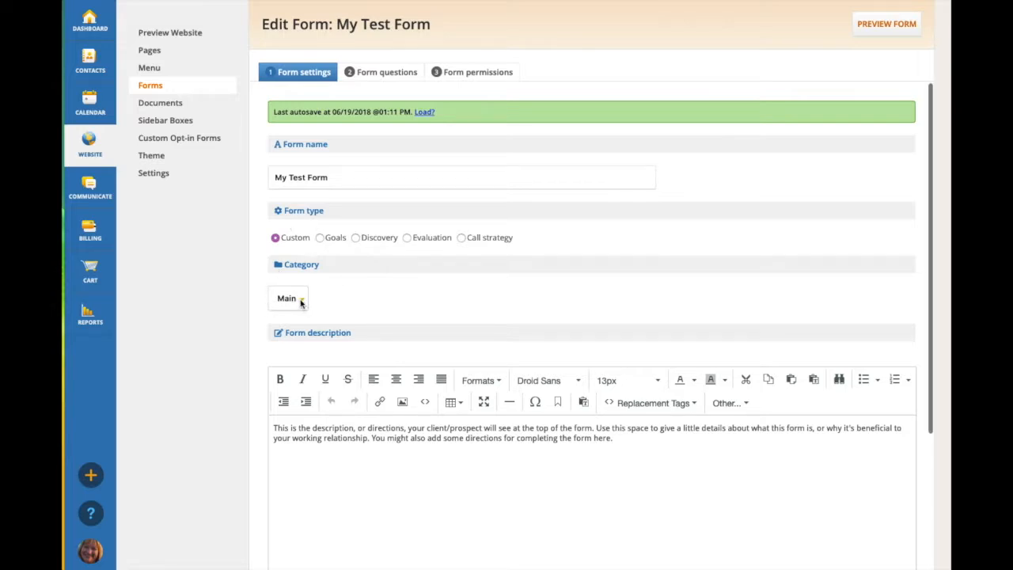
pyautogui.scroll(-2, 368, 337)
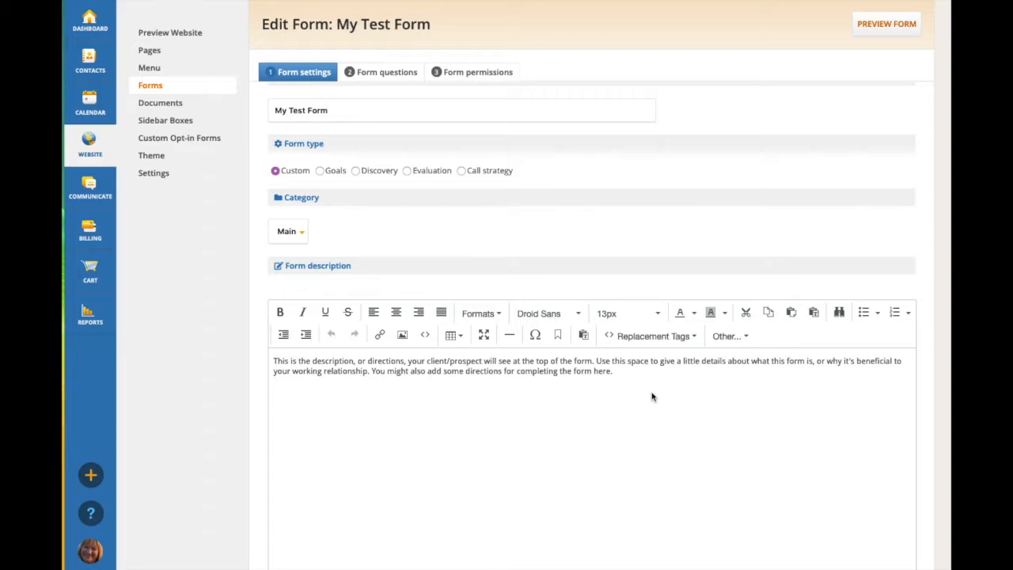
pyautogui.scroll(-3, 652, 396)
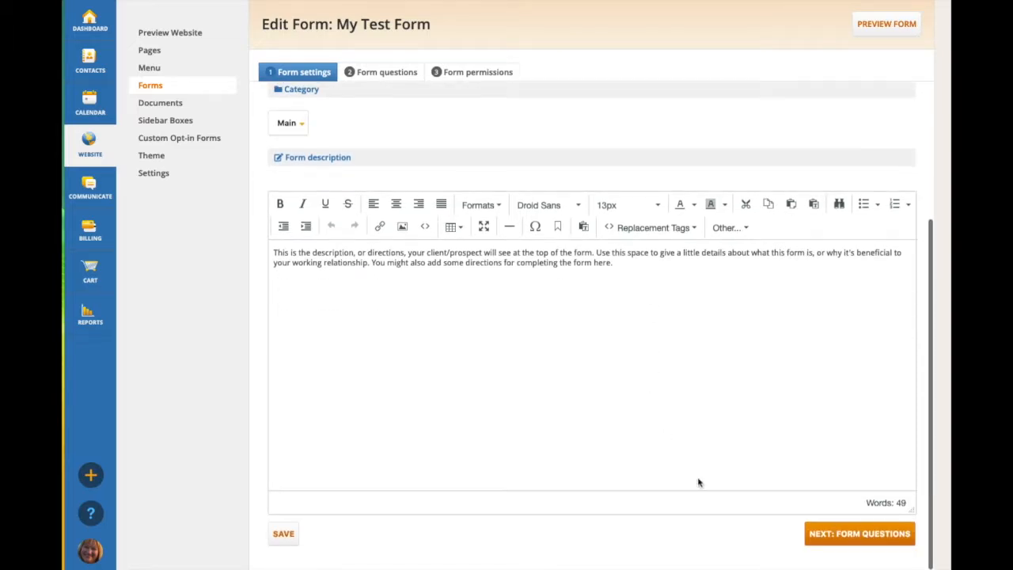
pyautogui.click(881, 542)
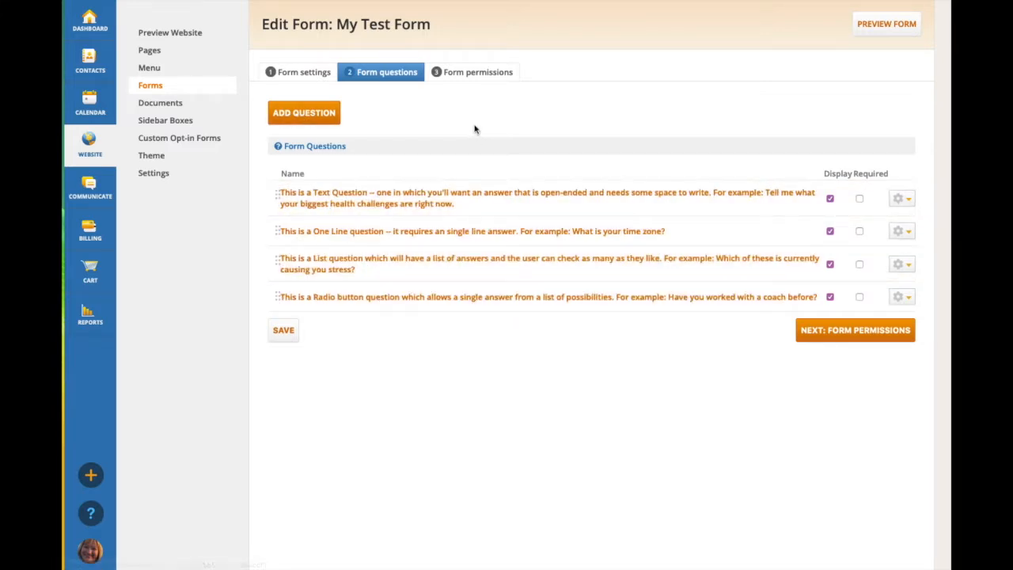
# Inspect the answer types of the Text, One Line, List and Radio questions one by one without saving changes.
pyautogui.click(455, 199)
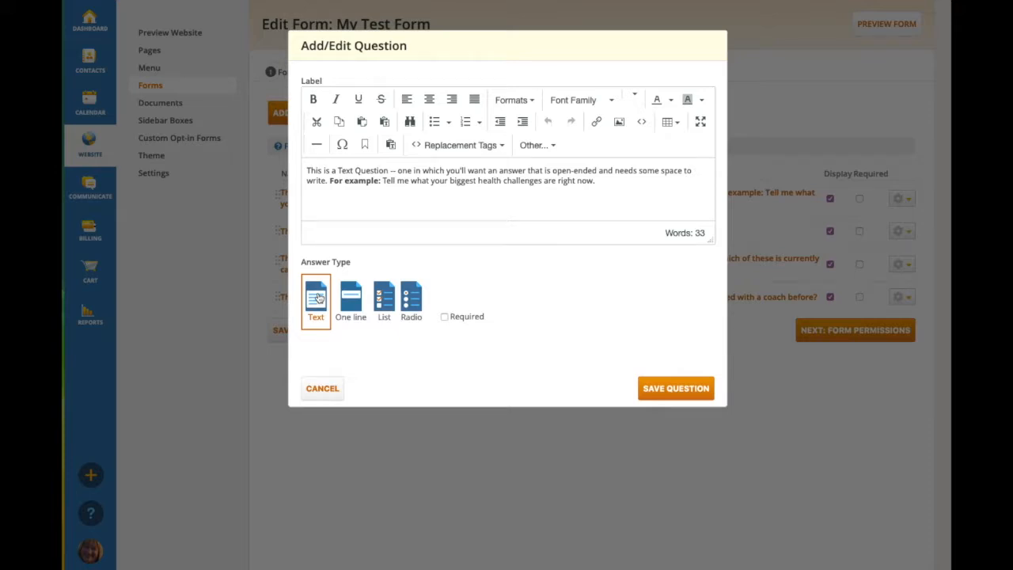
pyautogui.click(323, 386)
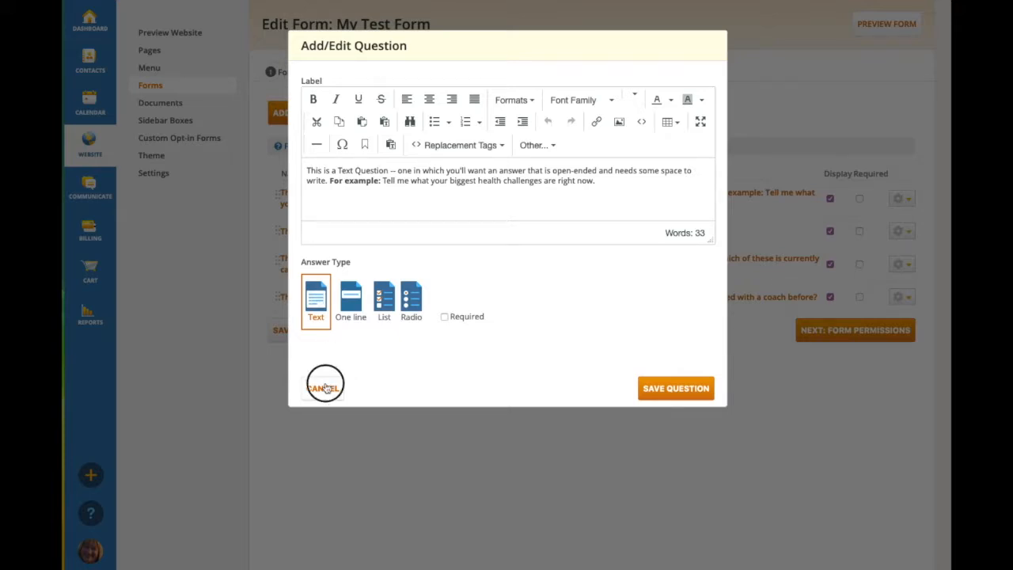
pyautogui.click(411, 231)
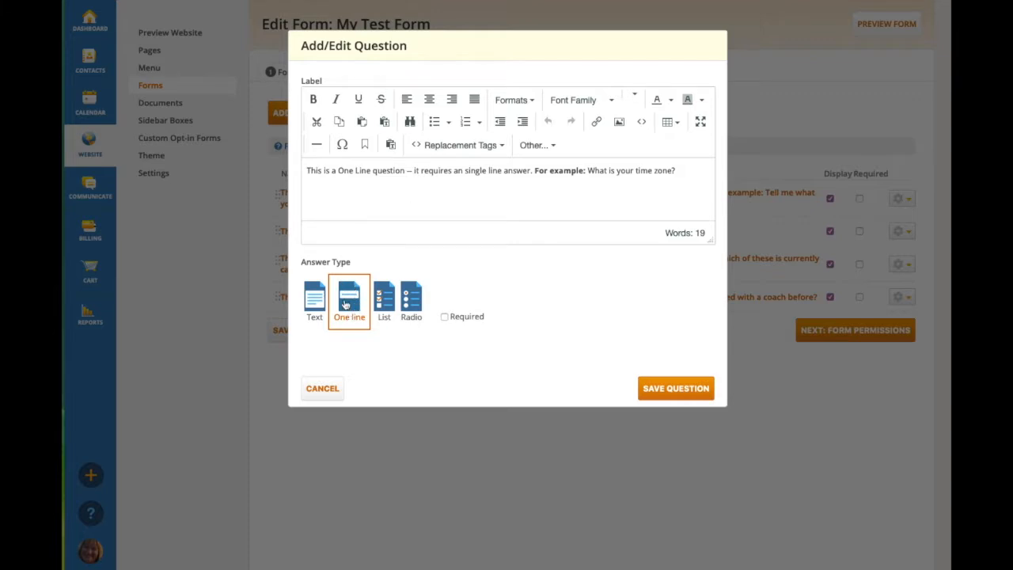
pyautogui.click(322, 388)
pyautogui.click(406, 264)
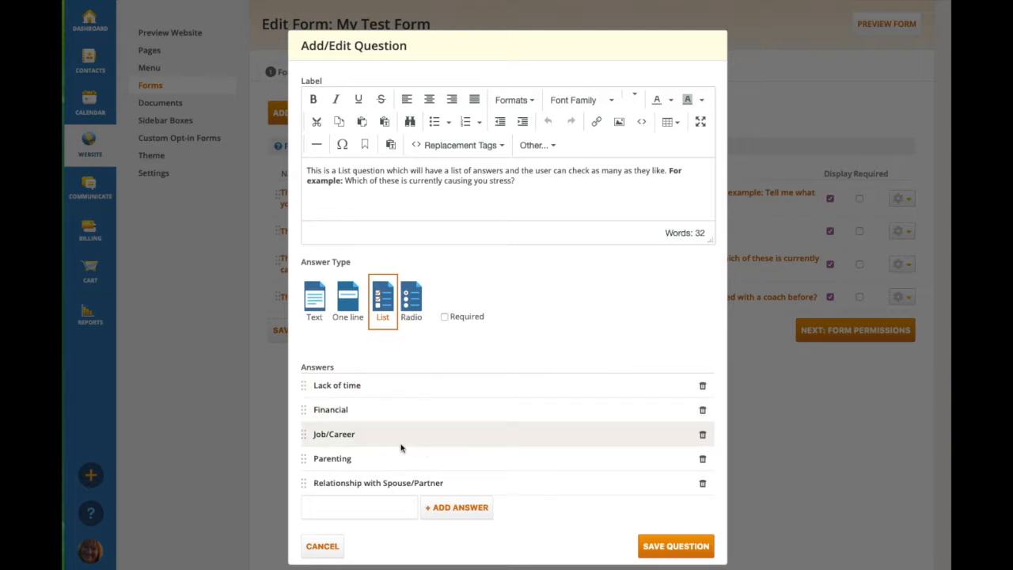
pyautogui.click(327, 546)
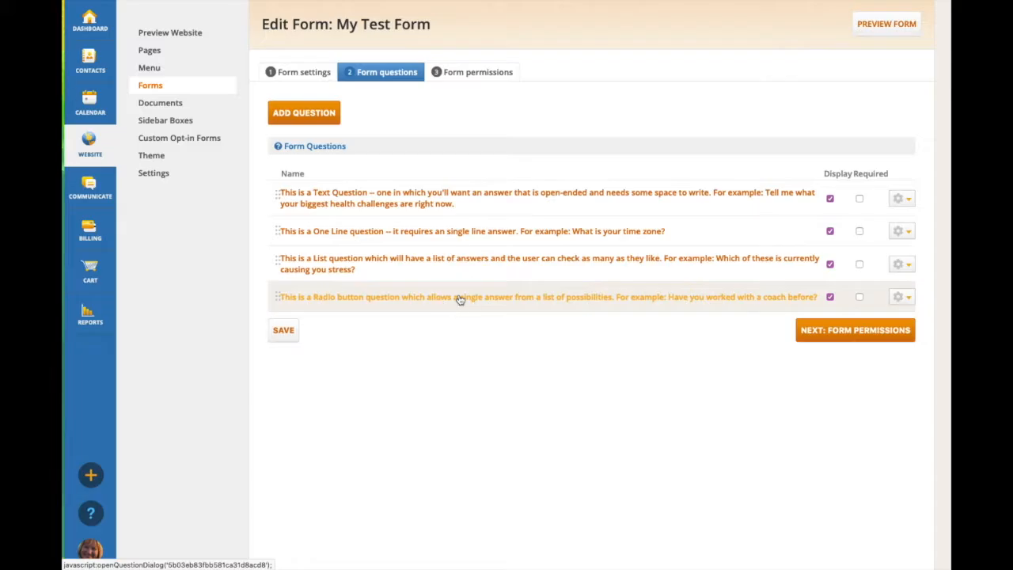
pyautogui.click(459, 297)
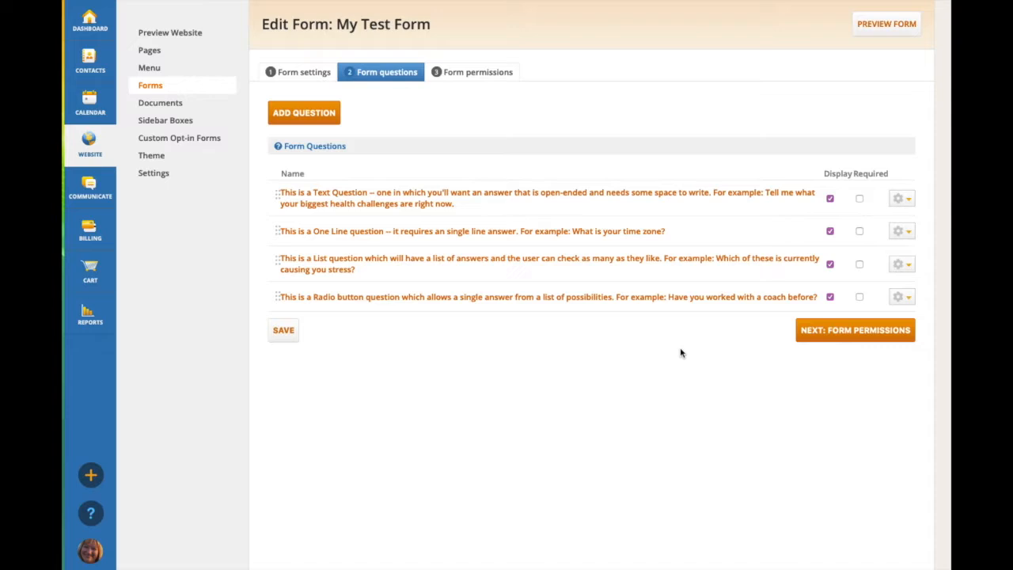
# Preview My Test Form on the website, review its description and questions, and slightly enlarge the text question's answer box.
pyautogui.click(892, 27)
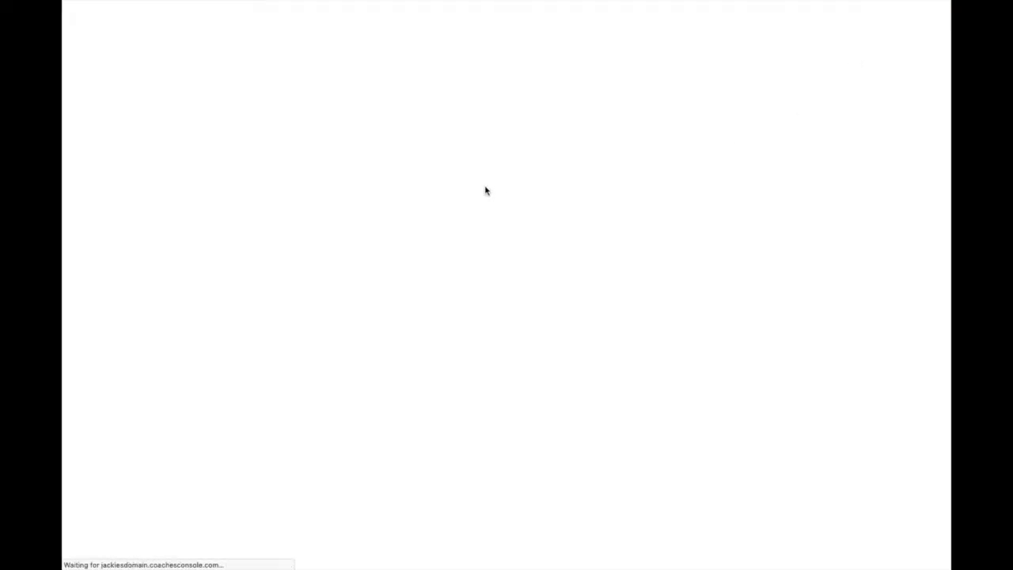
pyautogui.scroll(-2, 484, 191)
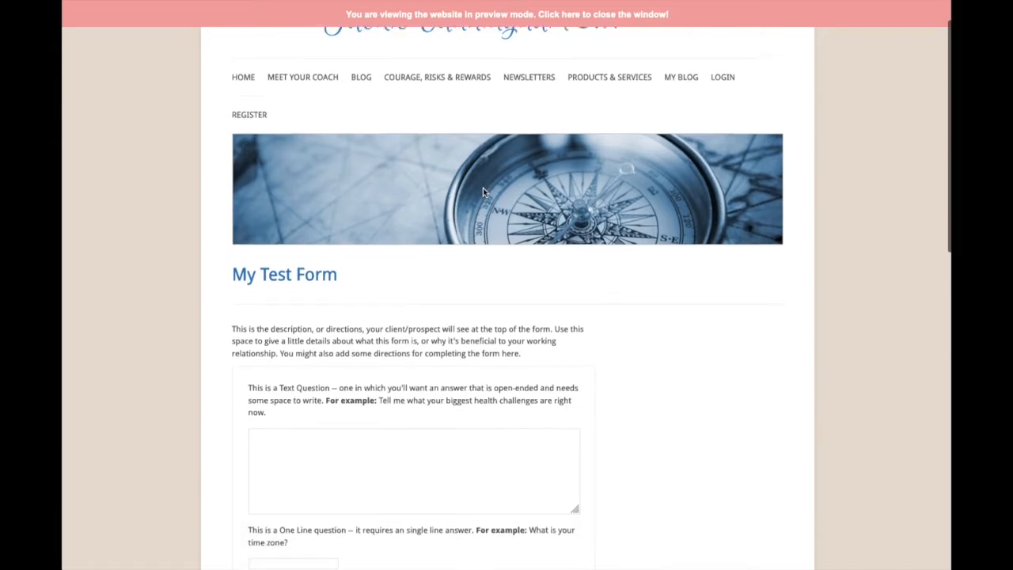
pyautogui.scroll(-5, 482, 192)
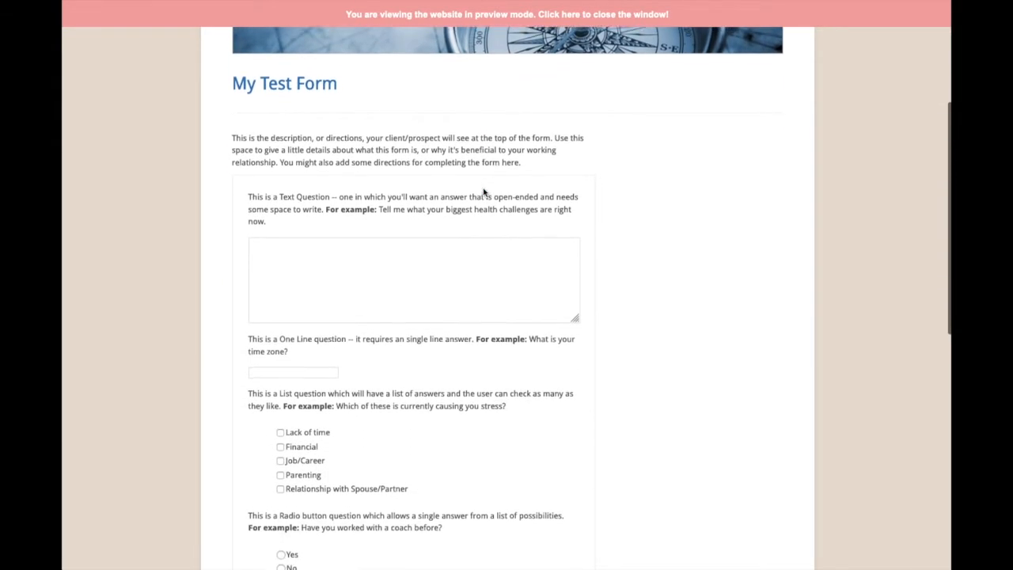
pyautogui.scroll(-1, 484, 191)
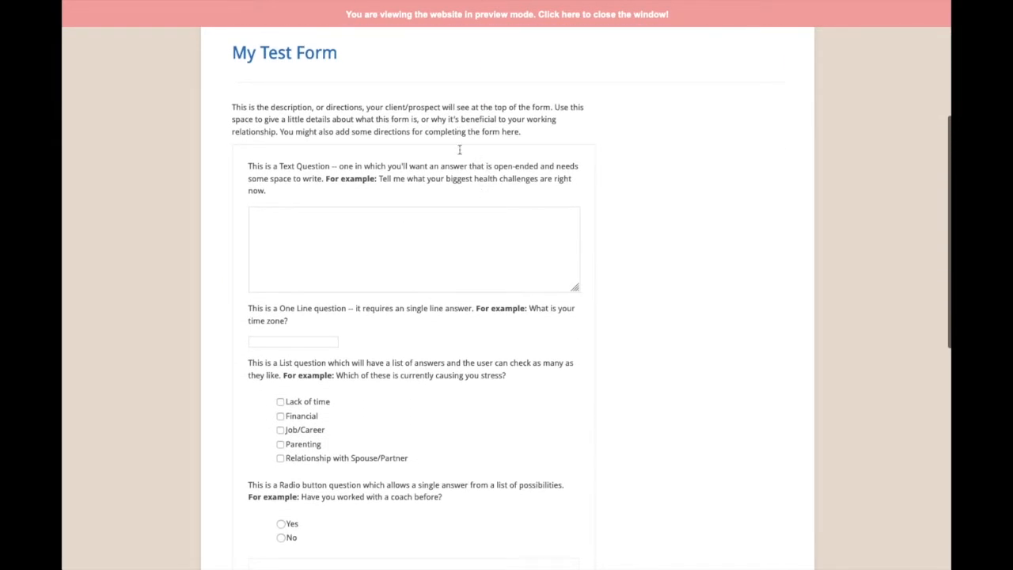
pyautogui.scroll(-2, 488, 182)
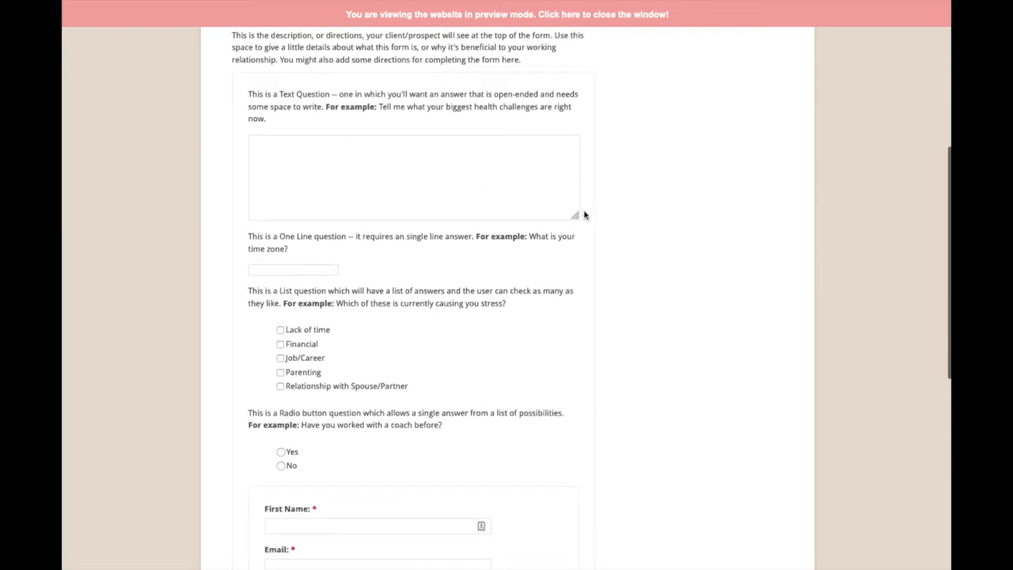
pyautogui.moveTo(574, 216)
pyautogui.mouseDown()
pyautogui.moveTo(573, 298)
pyautogui.moveTo(575, 219)
pyautogui.mouseUp()
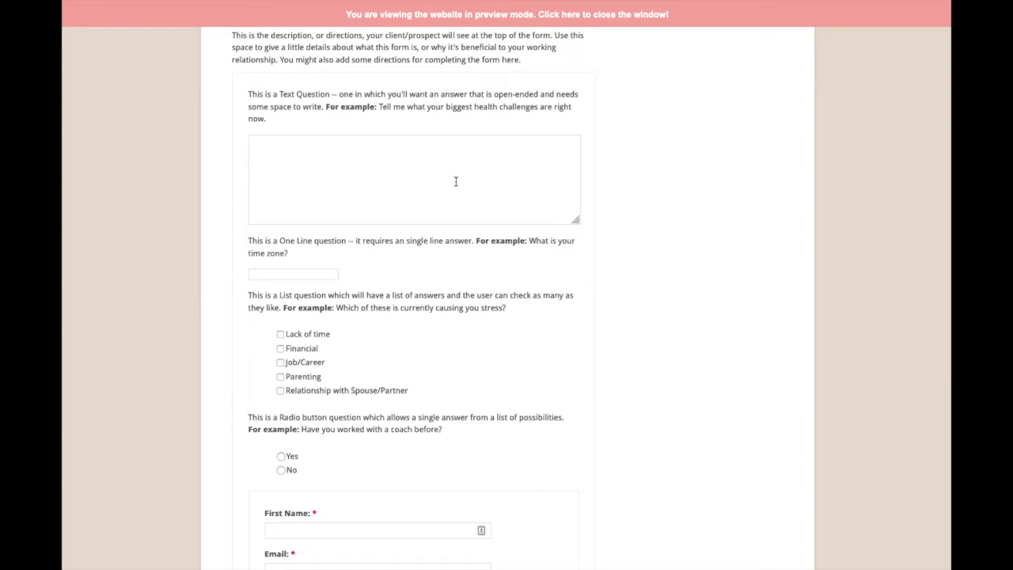
pyautogui.scroll(-2, 455, 181)
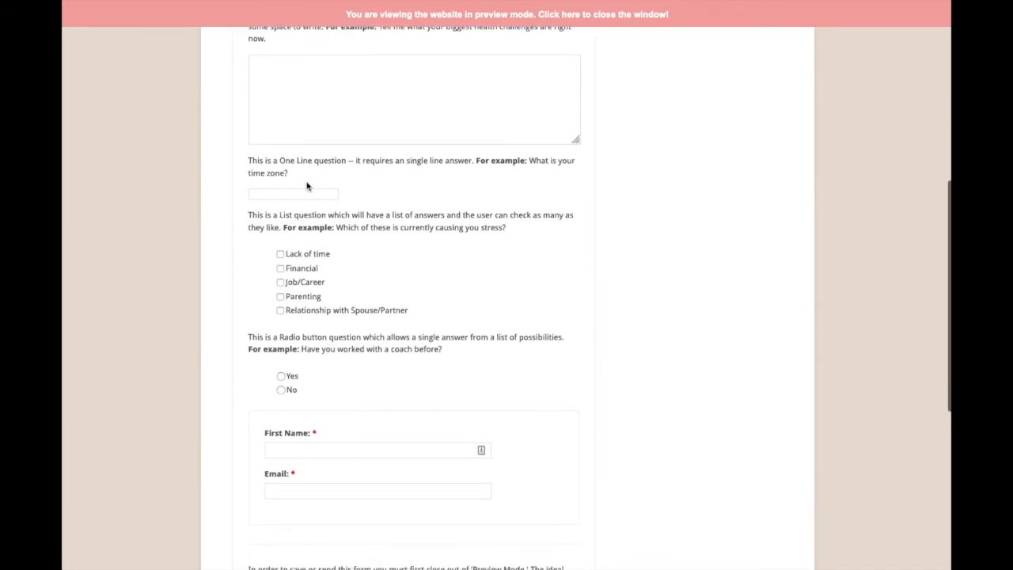
pyautogui.scroll(-2, 410, 199)
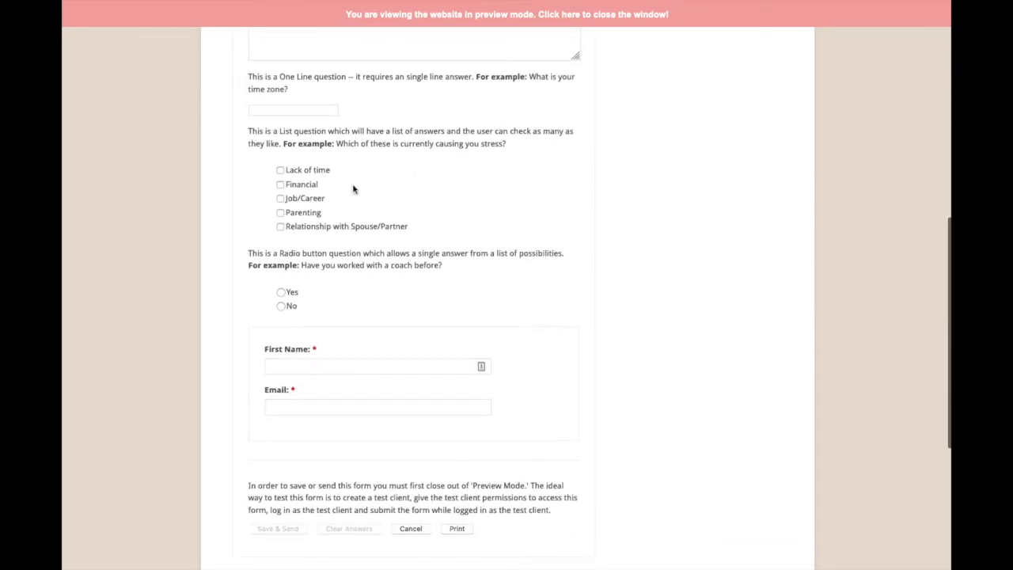
# Test the previewed form by ticking Financial, Job/Career and Parenting and choosing Yes and No in turn; close the preview.
pyautogui.click(280, 183)
pyautogui.click(280, 197)
pyautogui.click(280, 212)
pyautogui.scroll(-2, 502, 208)
pyautogui.click(281, 203)
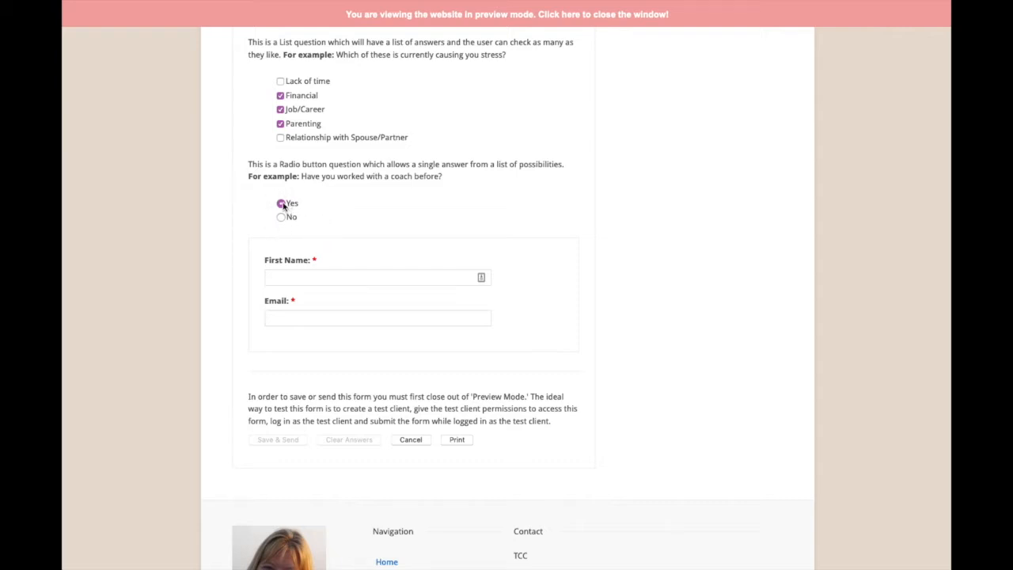
pyautogui.click(280, 218)
pyautogui.scroll(10, 600, 354)
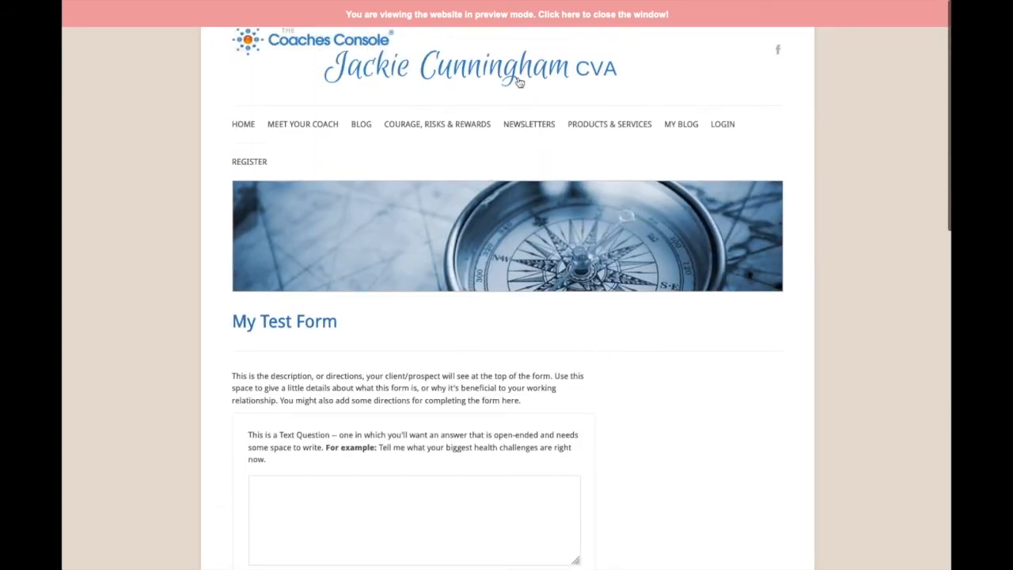
pyautogui.click(453, 17)
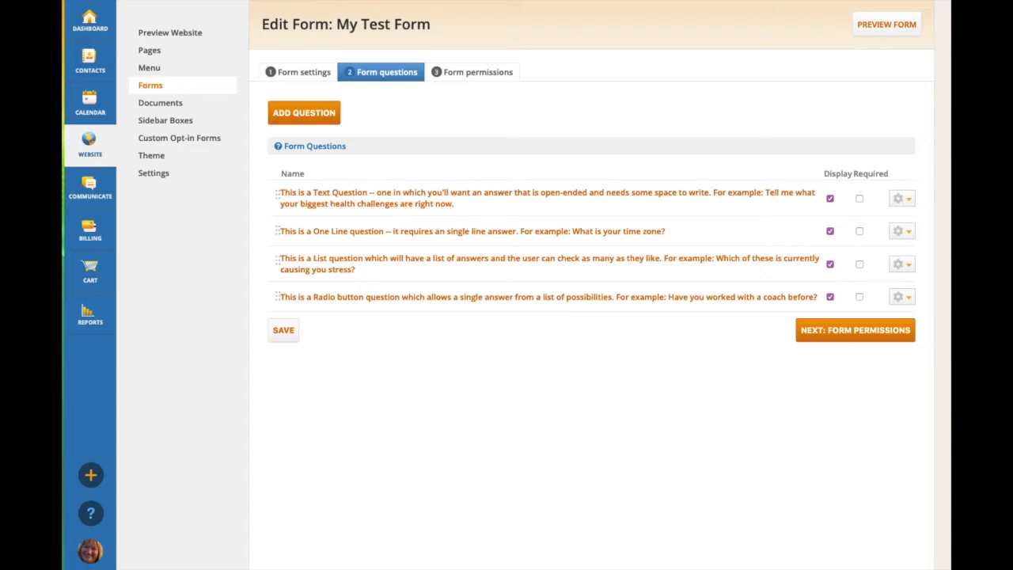
# Open the first active contact's record and review the list of forms with their answer status.
pyautogui.click(88, 63)
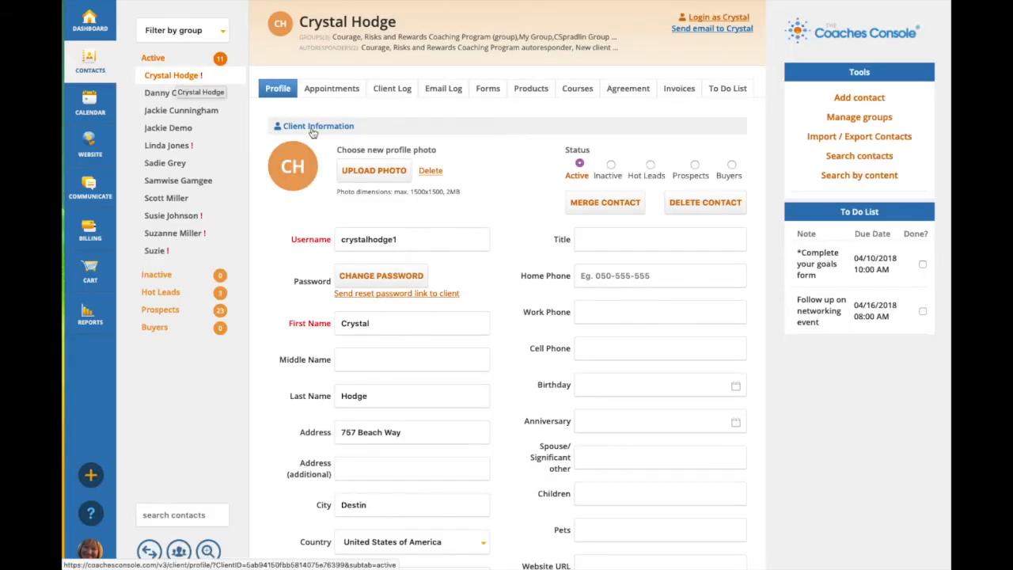
pyautogui.click(490, 92)
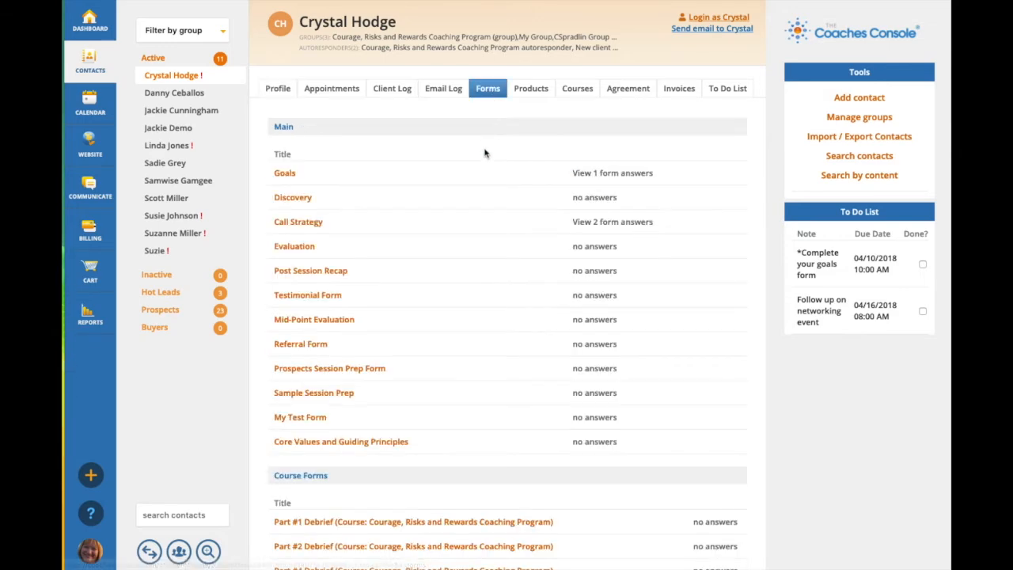
pyautogui.scroll(-3, 419, 321)
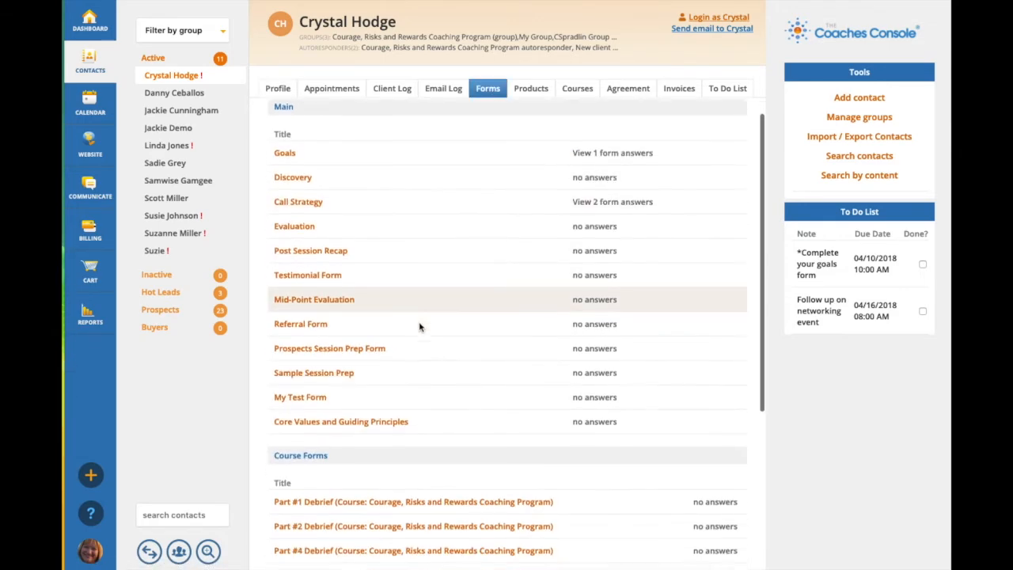
pyautogui.scroll(3, 419, 321)
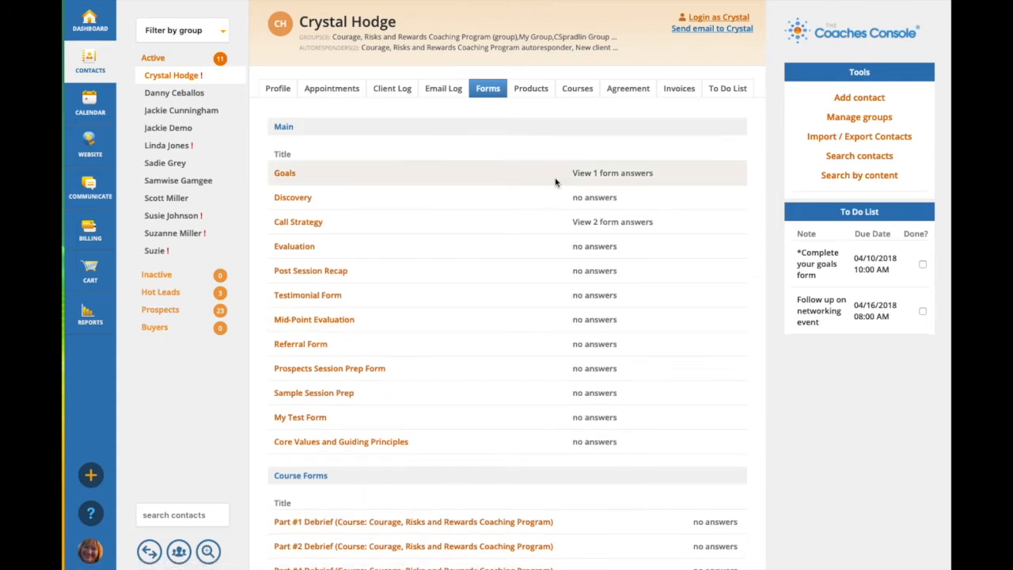
# View the contact's submitted answers to the Goals form and return to the contact's profile.
pyautogui.click(600, 174)
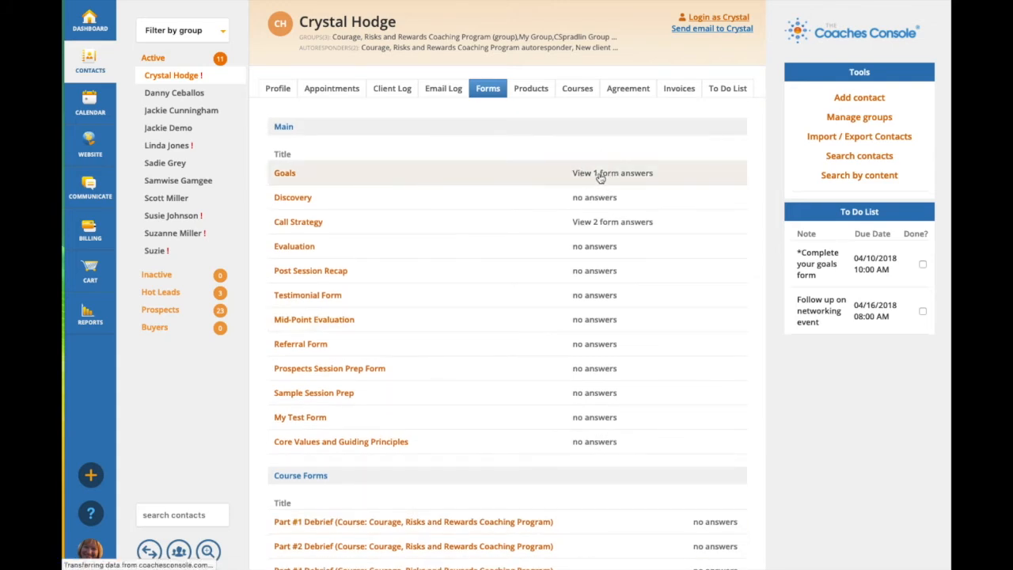
pyautogui.scroll(-7, 501, 238)
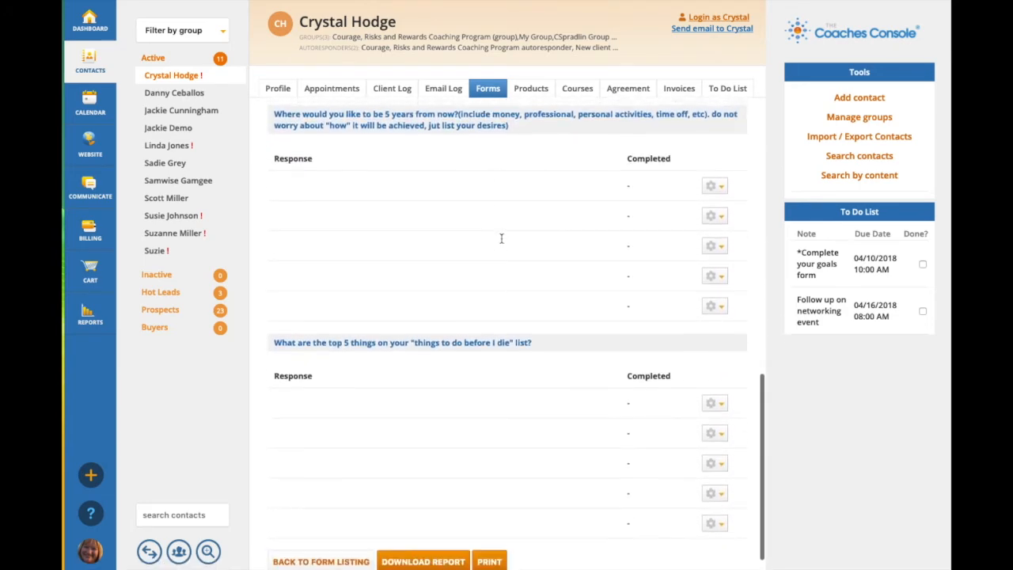
pyautogui.scroll(10, 501, 238)
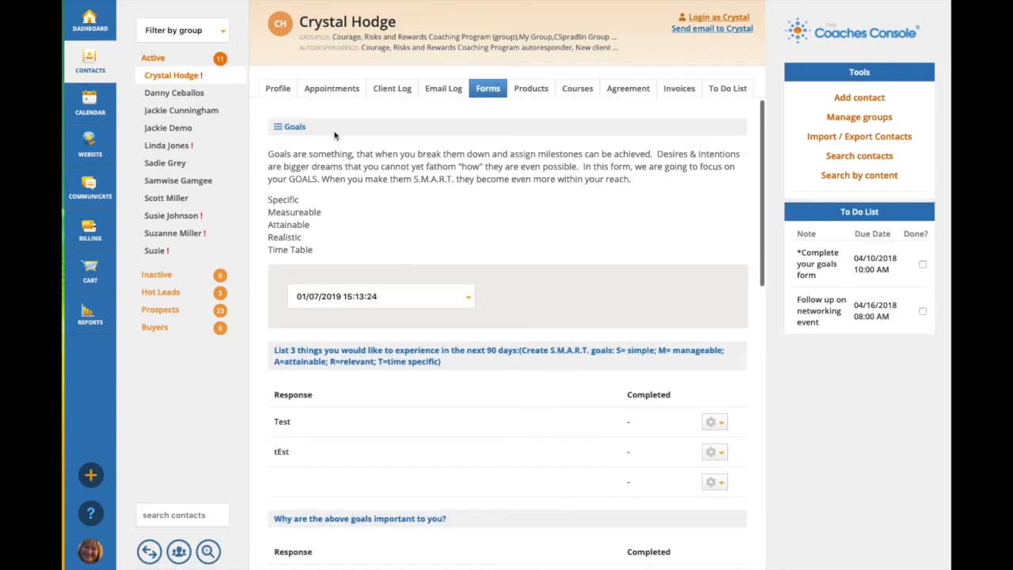
pyautogui.click(278, 88)
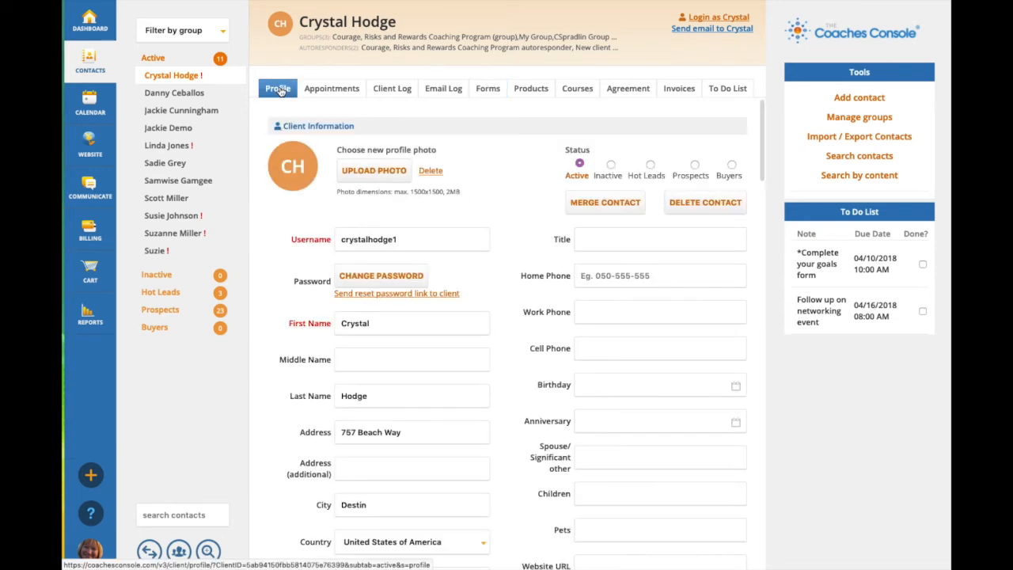